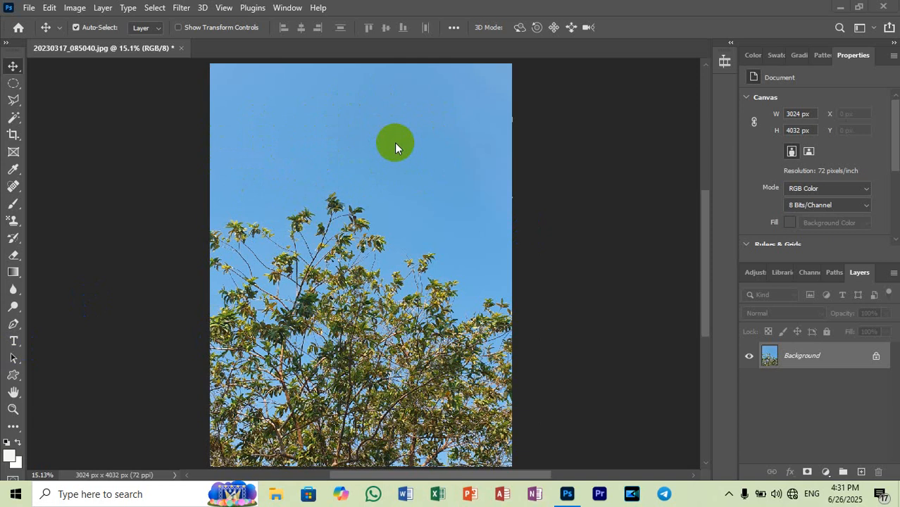
Erase freehand strokes across the sky and down into the treetop with the Eraser tool
left_click(14, 257)
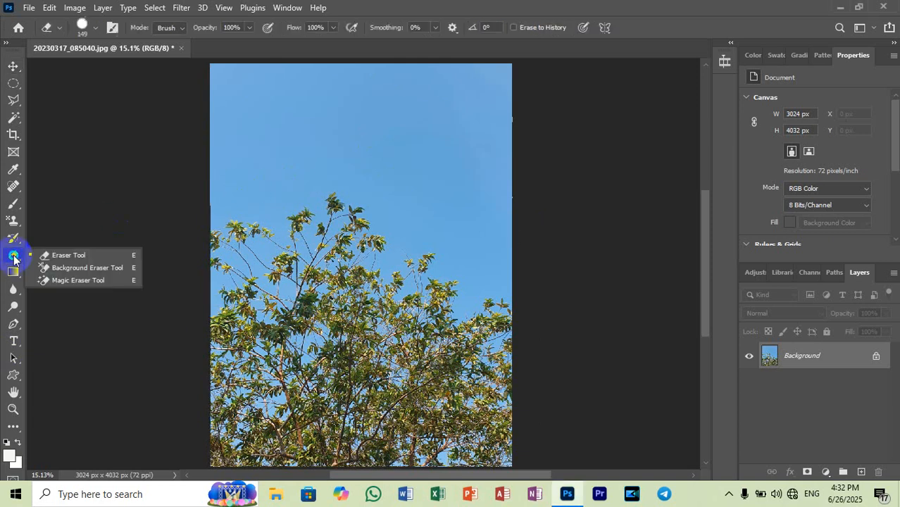
left_click(86, 258)
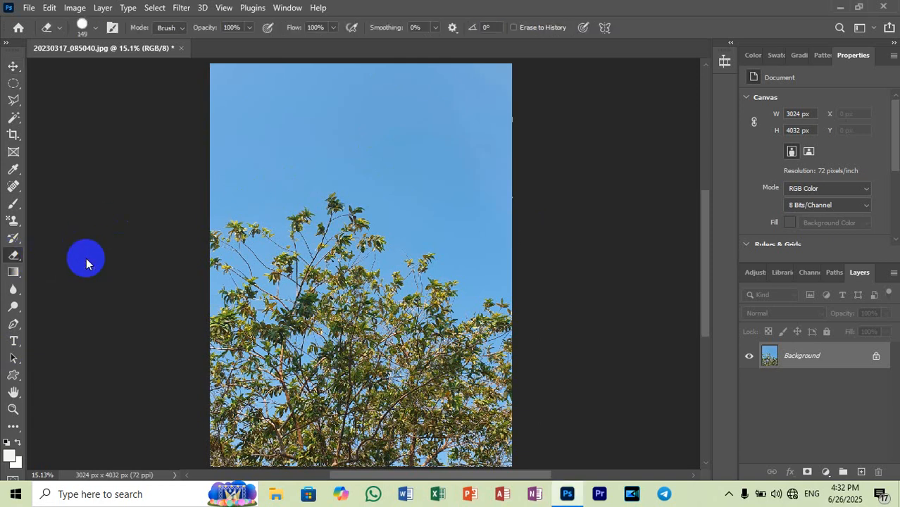
mouse_move(239, 89)
left_mouse_down()
mouse_move(227, 124)
mouse_move(252, 88)
mouse_move(247, 122)
mouse_move(270, 111)
mouse_move(339, 134)
mouse_move(380, 130)
mouse_move(328, 107)
mouse_move(363, 129)
mouse_move(307, 170)
mouse_move(314, 193)
left_mouse_up()
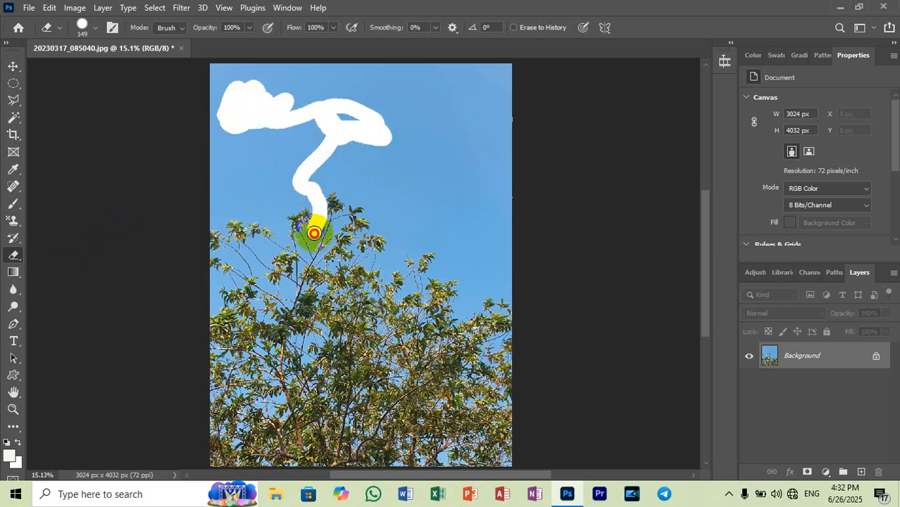
mouse_move(316, 241)
left_mouse_down()
mouse_move(306, 196)
mouse_move(338, 175)
mouse_move(359, 194)
mouse_move(346, 208)
mouse_move(360, 197)
mouse_move(341, 222)
left_mouse_up()
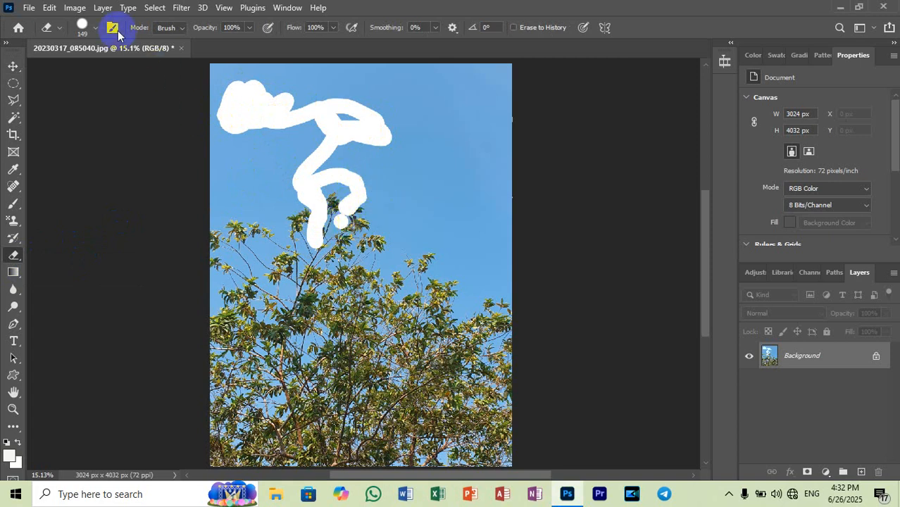
Set the eraser size to 59 px and erase a small patch beside the upper branches of the tree
left_click(96, 28)
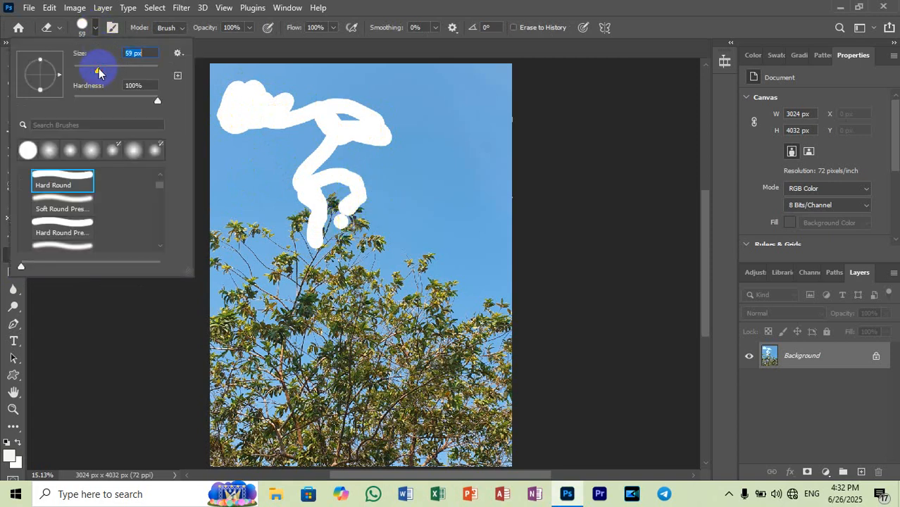
left_click(389, 259)
scroll(389, 259, "up", 5)
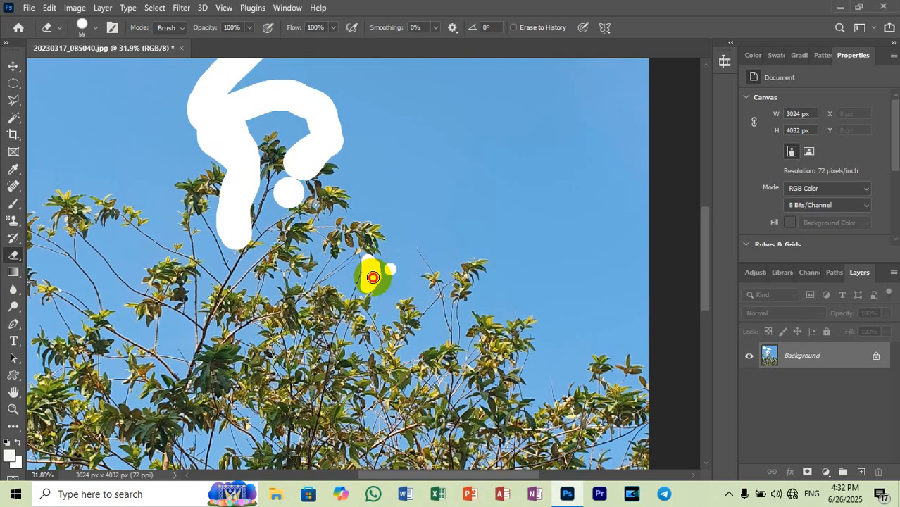
mouse_move(372, 277)
left_mouse_down()
mouse_move(388, 282)
mouse_move(381, 303)
left_mouse_up()
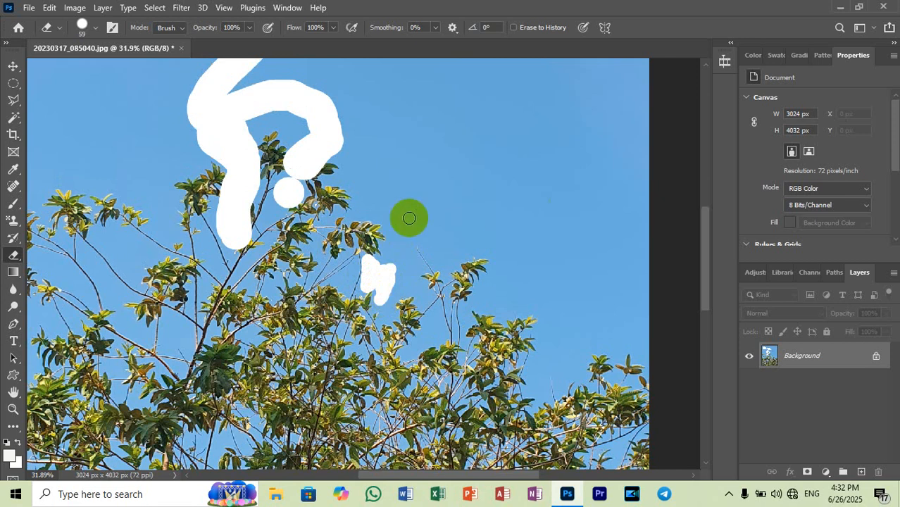
scroll(410, 218, "down", 4)
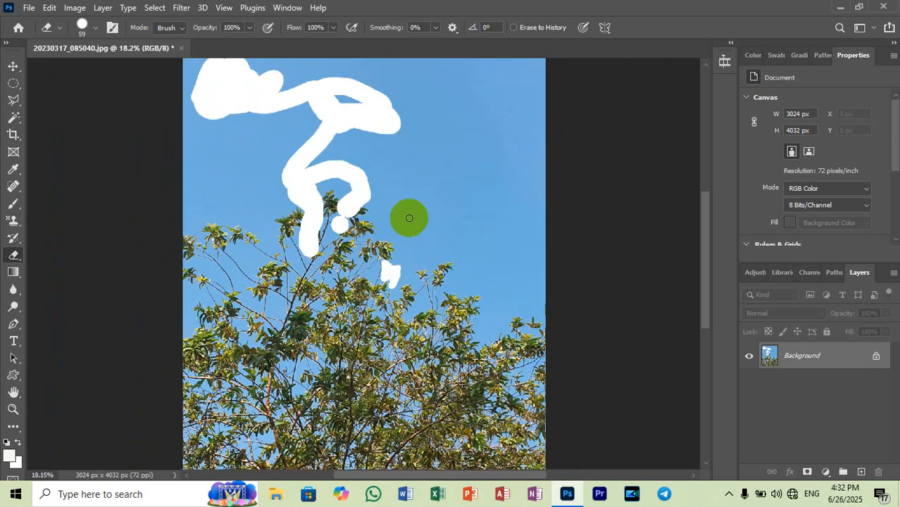
scroll(410, 218, "down", 3)
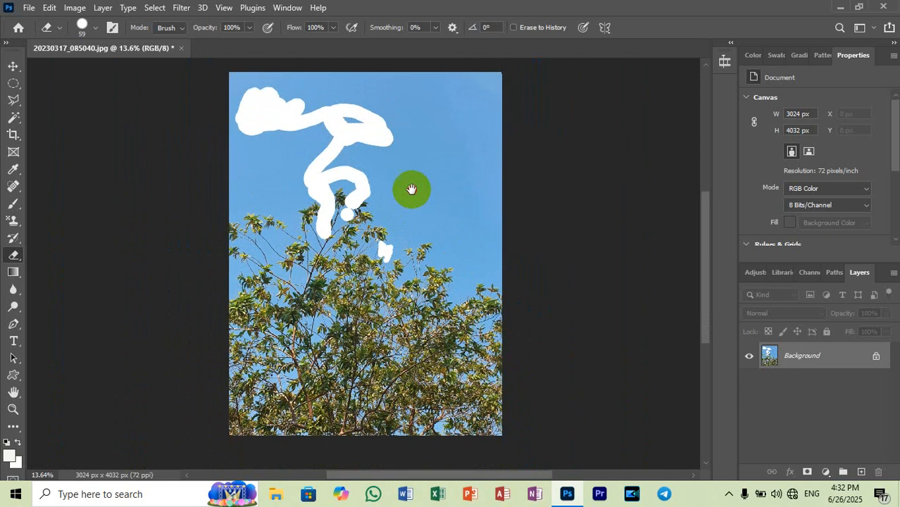
scroll(409, 186, "up", 1)
left_click_drag(396, 185, 400, 191)
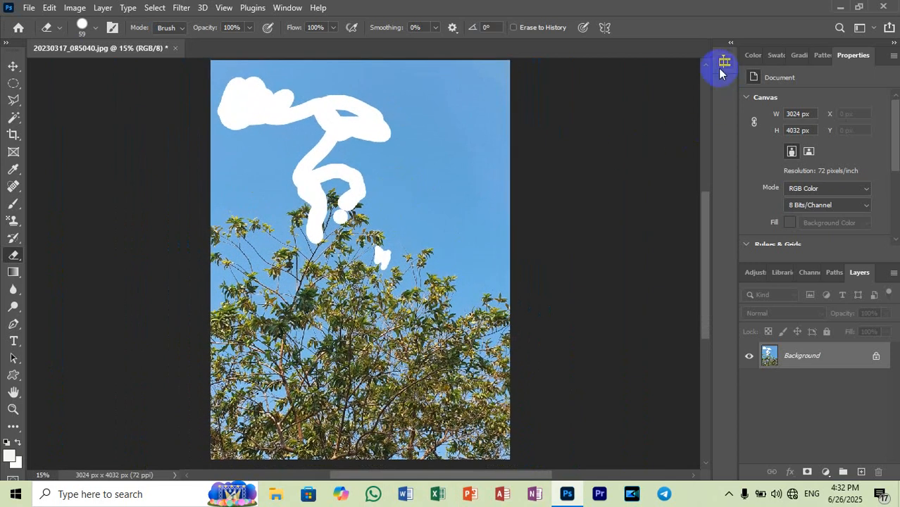
Show the document's history and restore the photo to its original 20230317_085040.jpg snapshot
left_click(298, 11)
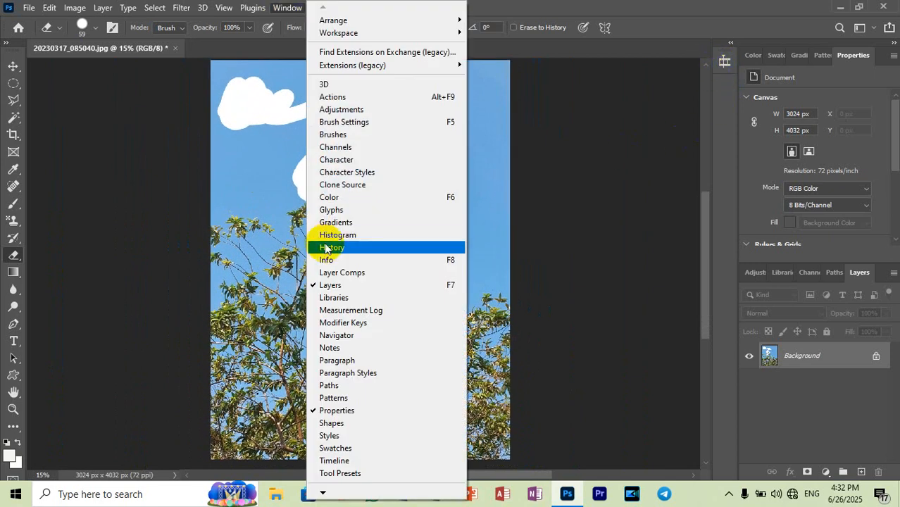
left_click(344, 248)
left_click(582, 110)
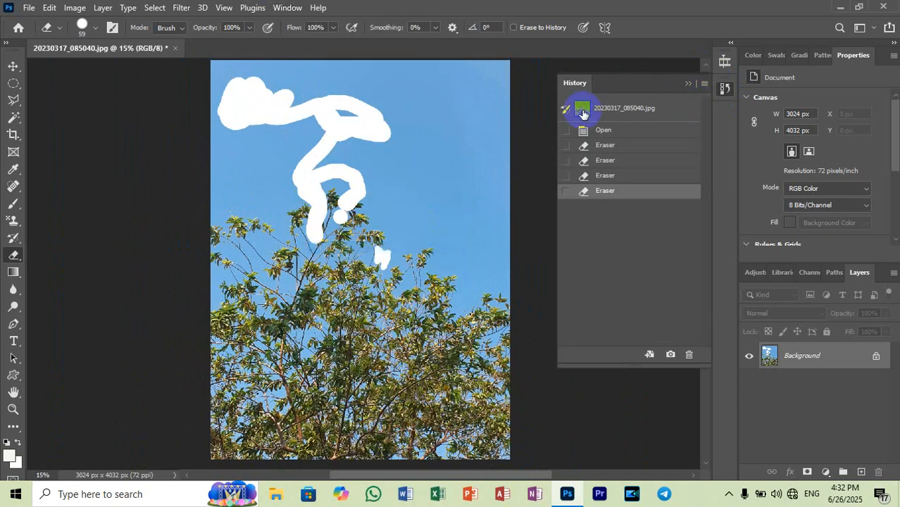
left_click(690, 84)
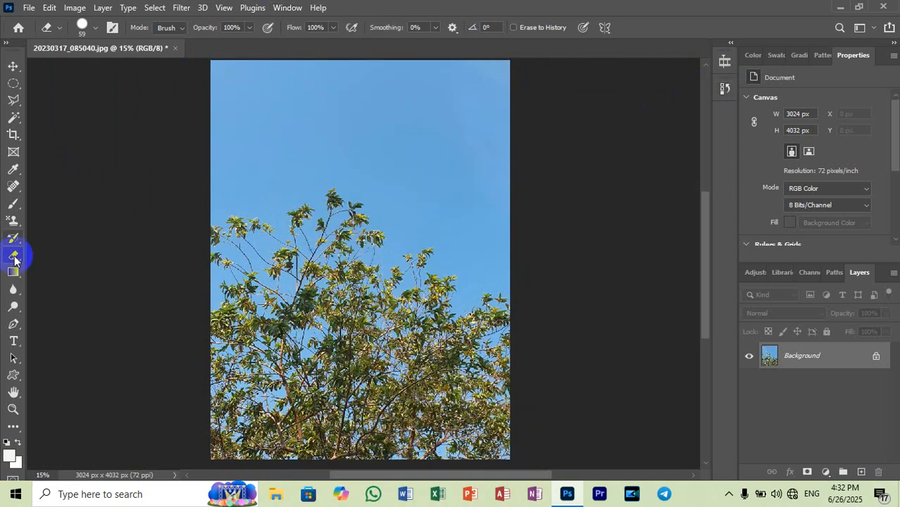
Erase the open sky and the blue patches among the tree's outer branches with the Magic Eraser at tolerance 32
right_click(14, 255)
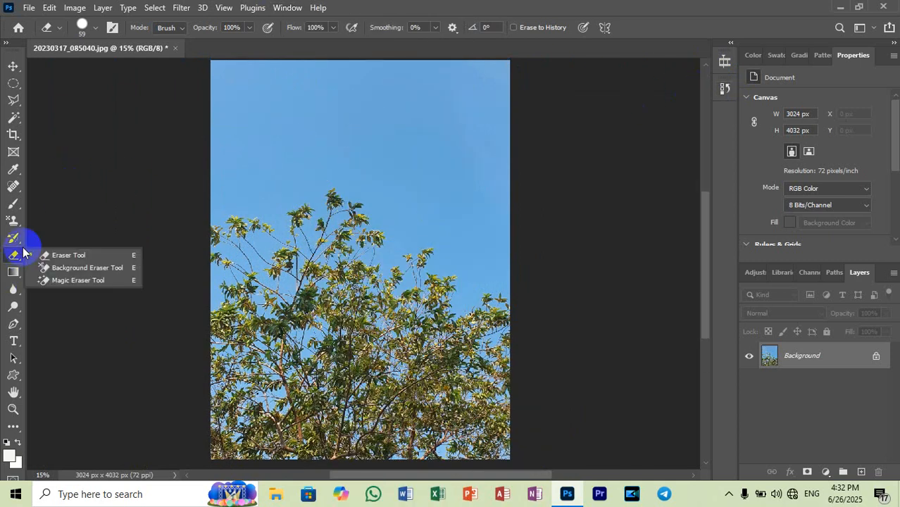
left_click(103, 281)
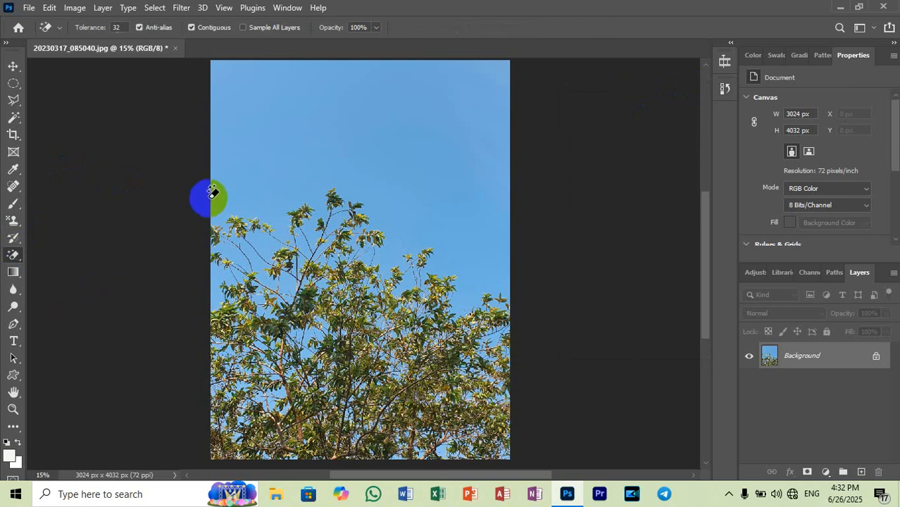
left_click(237, 181)
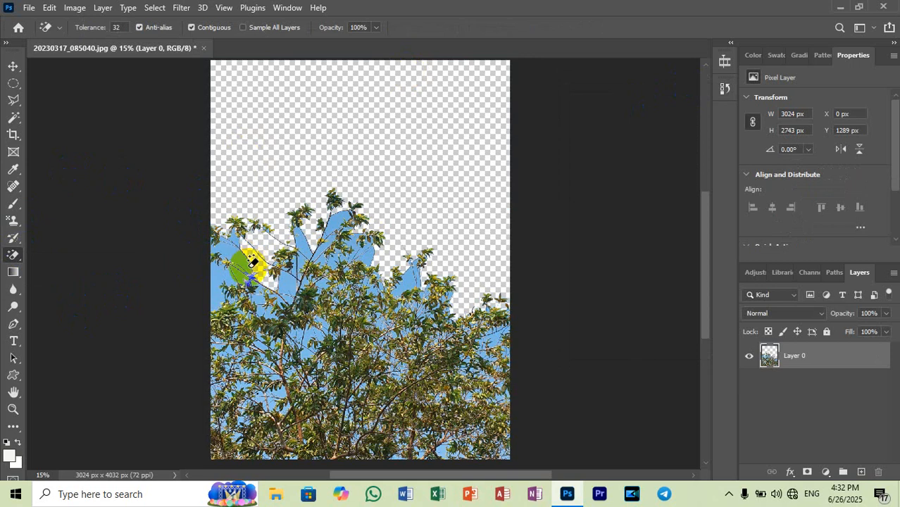
left_click(245, 256)
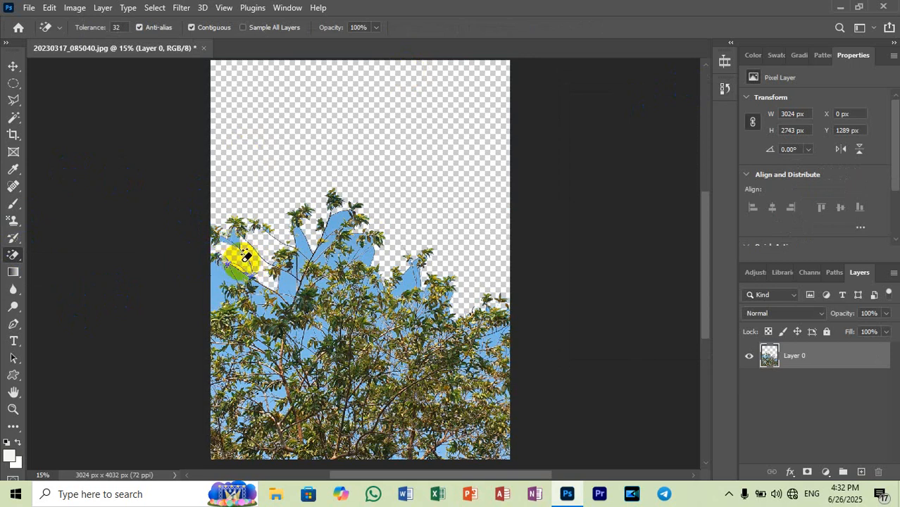
left_click(247, 276)
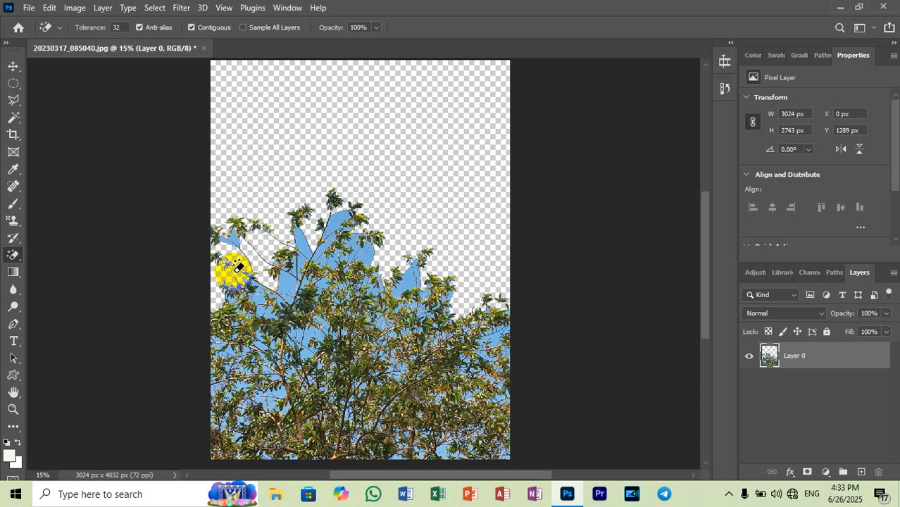
Discard the Magic Eraser edits by reverting to the original photo snapshot in the history
left_click(725, 89)
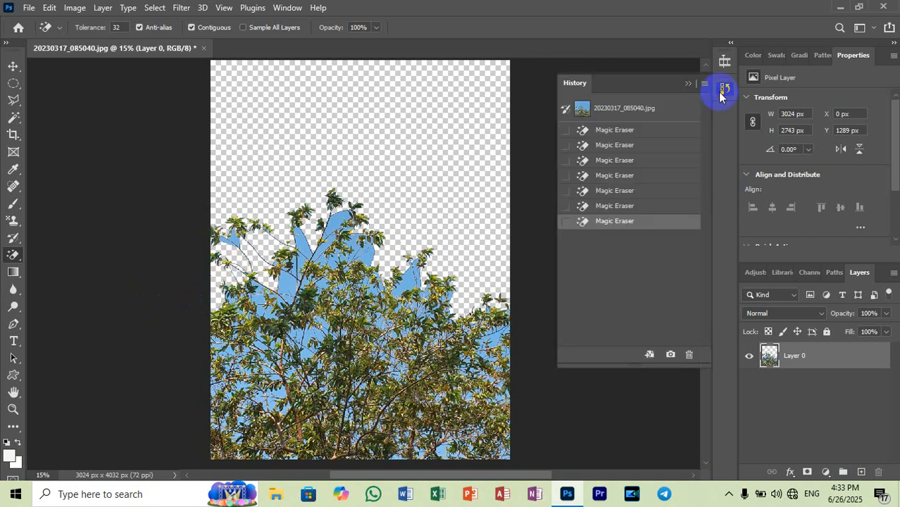
left_click(605, 108)
left_click(692, 77)
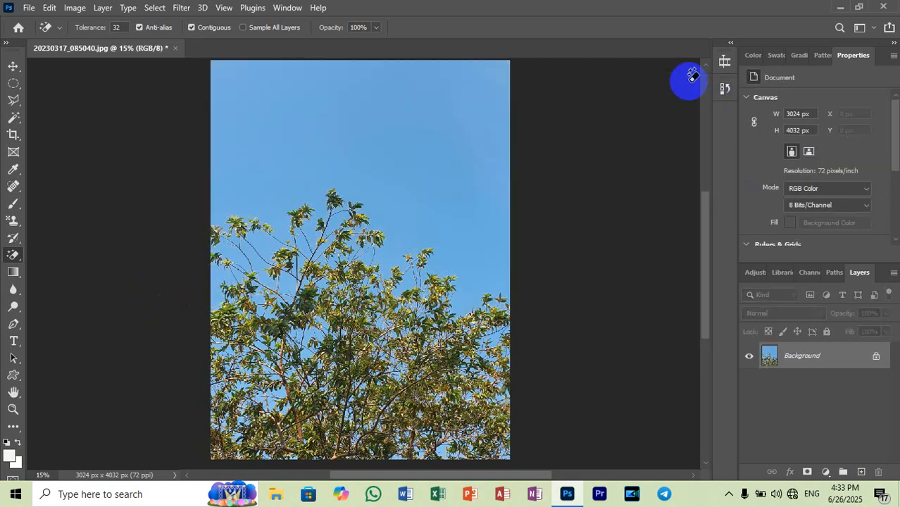
Erase a strip of sky along the photo's upper edge using the Background Eraser with a 150 px brush
left_click(13, 255)
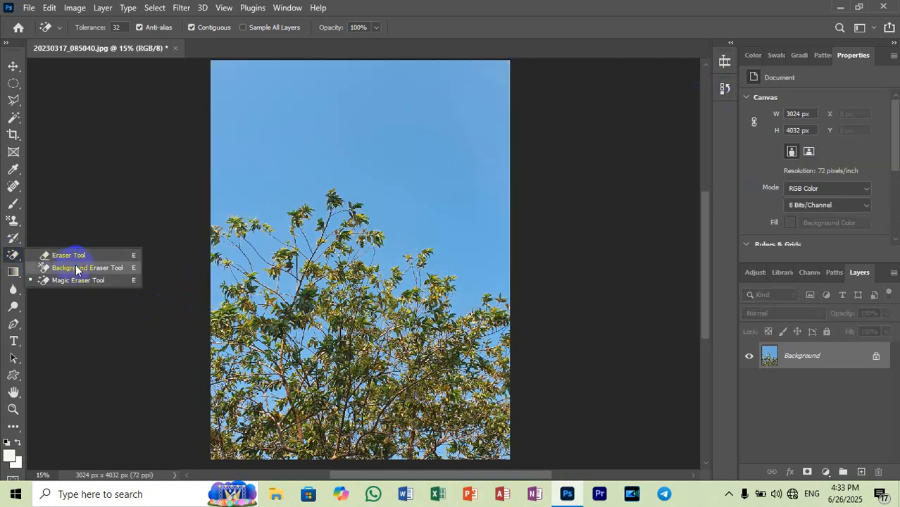
left_click(112, 269)
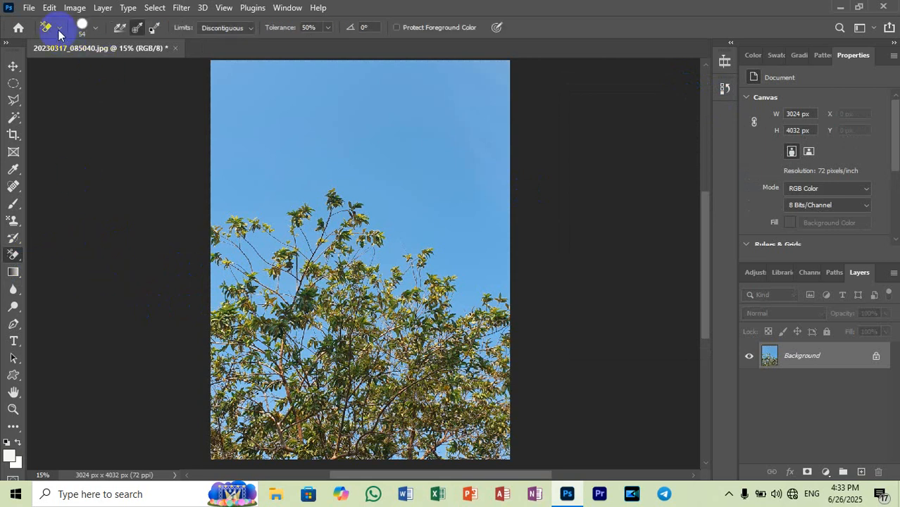
left_click(96, 29)
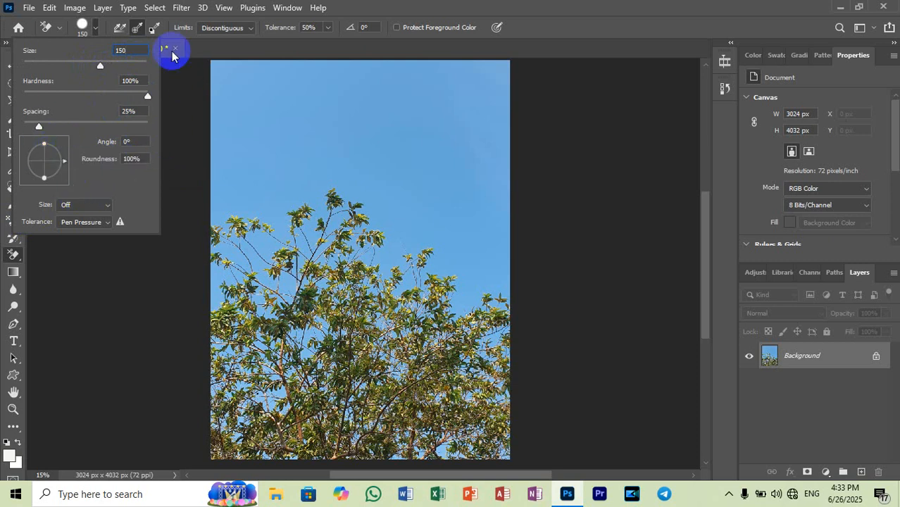
left_click(265, 7)
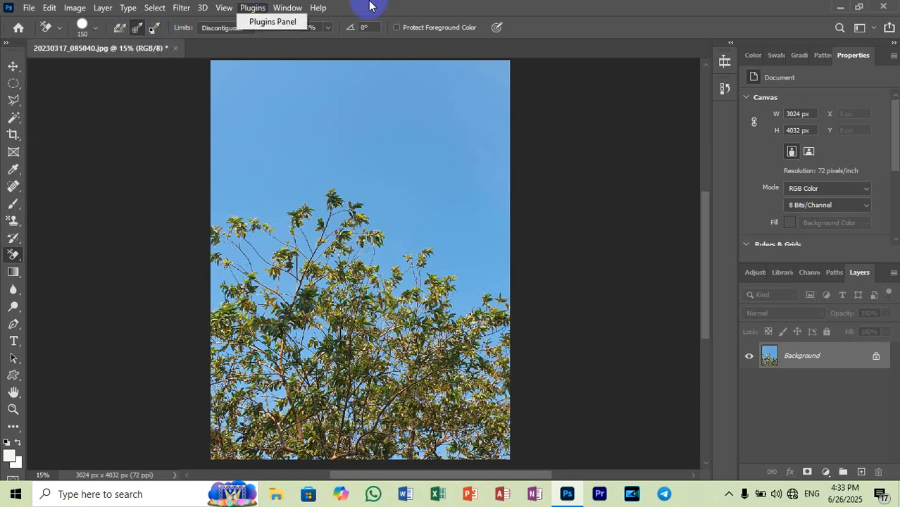
left_click(370, 6)
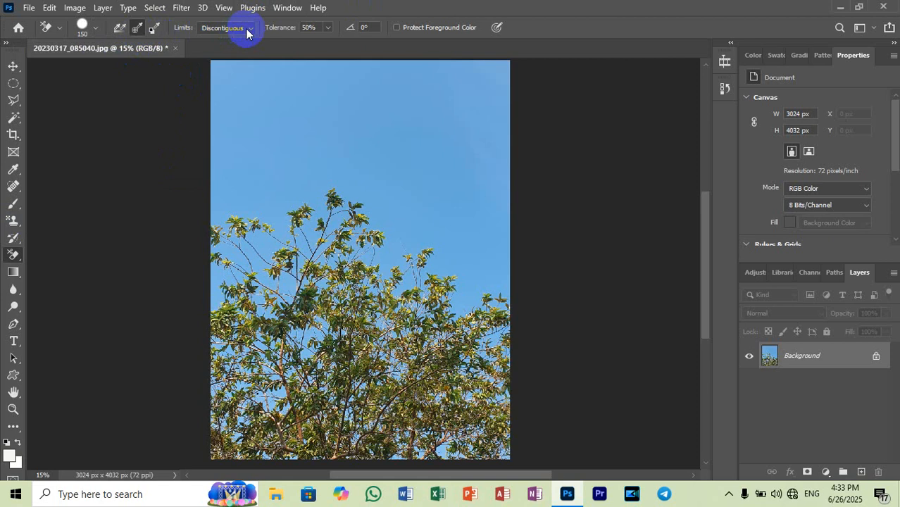
left_click(90, 30)
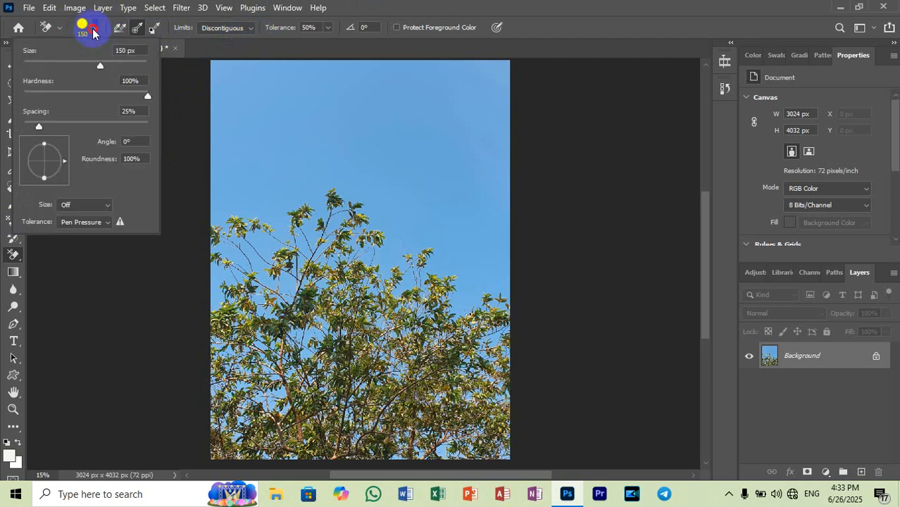
left_click(387, 5)
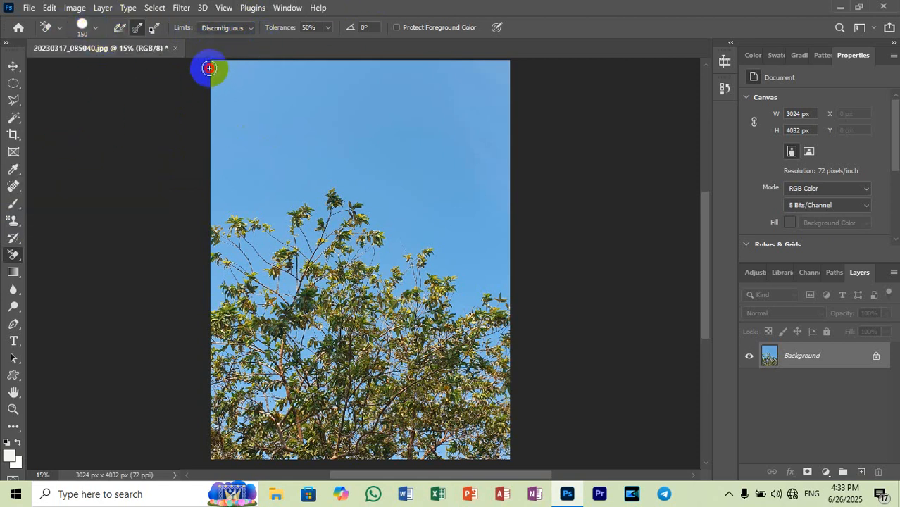
mouse_move(205, 69)
left_mouse_down()
mouse_move(225, 54)
mouse_move(228, 64)
mouse_move(190, 97)
mouse_move(219, 79)
mouse_move(173, 83)
mouse_move(242, 87)
mouse_move(203, 113)
mouse_move(196, 130)
mouse_move(254, 82)
mouse_move(272, 93)
mouse_move(320, 92)
mouse_move(237, 107)
mouse_move(277, 89)
mouse_move(290, 64)
mouse_move(394, 76)
mouse_move(324, 67)
left_mouse_up()
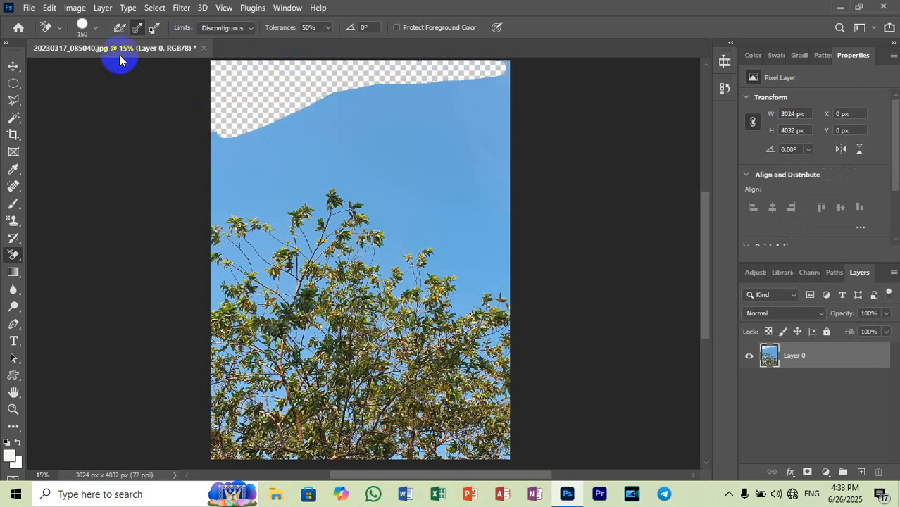
Set the Background Eraser size to 180 px and erase the remaining sky above and between the tree branches
left_click(96, 28)
left_click_drag(110, 65, 112, 65)
mouse_move(237, 73)
left_mouse_down()
mouse_move(221, 167)
mouse_move(220, 139)
mouse_move(252, 129)
mouse_move(216, 209)
mouse_move(225, 215)
mouse_move(222, 316)
mouse_move(231, 254)
mouse_move(232, 279)
mouse_move(195, 438)
mouse_move(204, 450)
mouse_move(248, 159)
mouse_move(277, 196)
mouse_move(222, 198)
mouse_move(231, 212)
mouse_move(364, 135)
mouse_move(379, 101)
mouse_move(479, 94)
mouse_move(415, 113)
mouse_move(411, 106)
mouse_move(400, 118)
mouse_move(527, 79)
mouse_move(440, 94)
mouse_move(504, 62)
left_mouse_up()
mouse_move(446, 81)
left_mouse_down()
mouse_move(343, 94)
mouse_move(282, 135)
mouse_move(445, 97)
mouse_move(485, 128)
mouse_move(307, 150)
mouse_move(406, 146)
mouse_move(422, 168)
mouse_move(324, 171)
mouse_move(431, 173)
mouse_move(373, 176)
mouse_move(422, 187)
mouse_move(264, 152)
mouse_move(472, 162)
mouse_move(317, 206)
mouse_move(429, 210)
mouse_move(432, 221)
mouse_move(249, 232)
mouse_move(213, 290)
mouse_move(407, 293)
mouse_move(419, 240)
mouse_move(249, 256)
mouse_move(282, 219)
mouse_move(248, 303)
mouse_move(267, 368)
mouse_move(255, 445)
mouse_move(235, 412)
mouse_move(213, 495)
mouse_move(238, 460)
mouse_move(221, 447)
mouse_move(311, 478)
mouse_move(202, 429)
mouse_move(291, 447)
mouse_move(474, 445)
mouse_move(338, 456)
mouse_move(224, 456)
mouse_move(481, 440)
mouse_move(517, 418)
mouse_move(418, 436)
mouse_move(505, 424)
mouse_move(546, 406)
mouse_move(388, 406)
mouse_move(461, 392)
mouse_move(242, 382)
mouse_move(307, 378)
mouse_move(370, 395)
mouse_move(432, 366)
mouse_move(309, 389)
mouse_move(339, 404)
mouse_move(305, 414)
mouse_move(331, 404)
mouse_move(284, 340)
mouse_move(324, 342)
mouse_move(291, 365)
mouse_move(287, 354)
mouse_move(360, 349)
mouse_move(347, 339)
mouse_move(459, 312)
mouse_move(424, 295)
mouse_move(479, 286)
mouse_move(379, 298)
mouse_move(334, 321)
mouse_move(350, 306)
mouse_move(390, 303)
mouse_move(324, 337)
mouse_move(396, 327)
mouse_move(479, 292)
mouse_move(397, 277)
mouse_move(459, 286)
mouse_move(459, 276)
mouse_move(385, 263)
mouse_move(486, 243)
mouse_move(522, 261)
mouse_move(507, 149)
mouse_move(463, 278)
mouse_move(465, 201)
mouse_move(443, 233)
mouse_move(415, 245)
mouse_move(408, 225)
mouse_move(438, 211)
left_mouse_up()
scroll(382, 283, "up", 1)
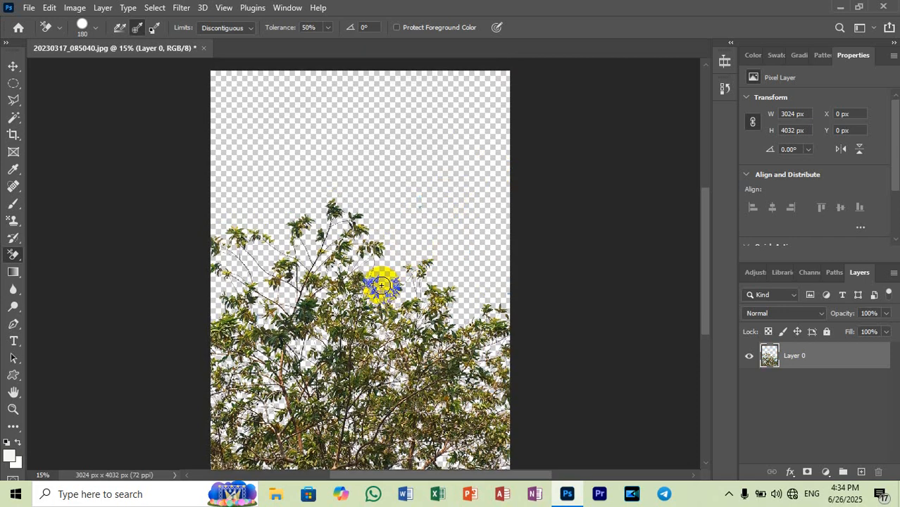
scroll(379, 285, "down", 1)
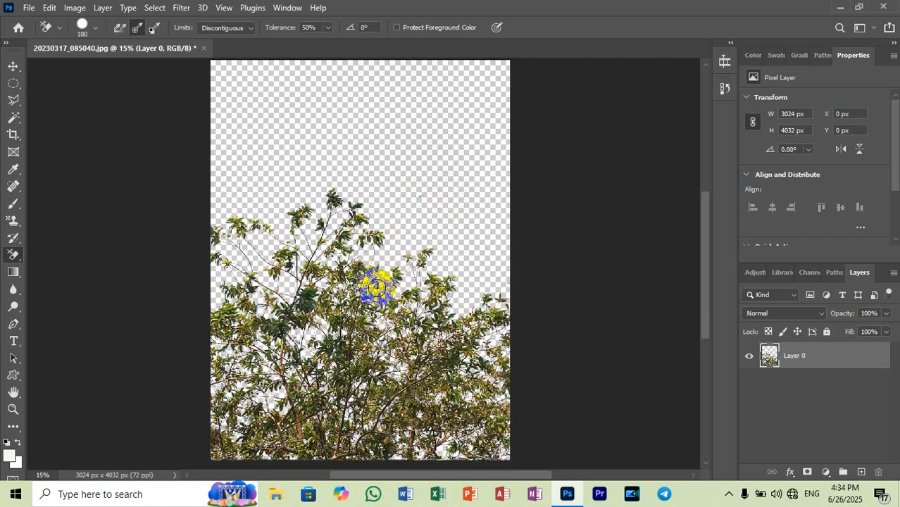
left_click(12, 67)
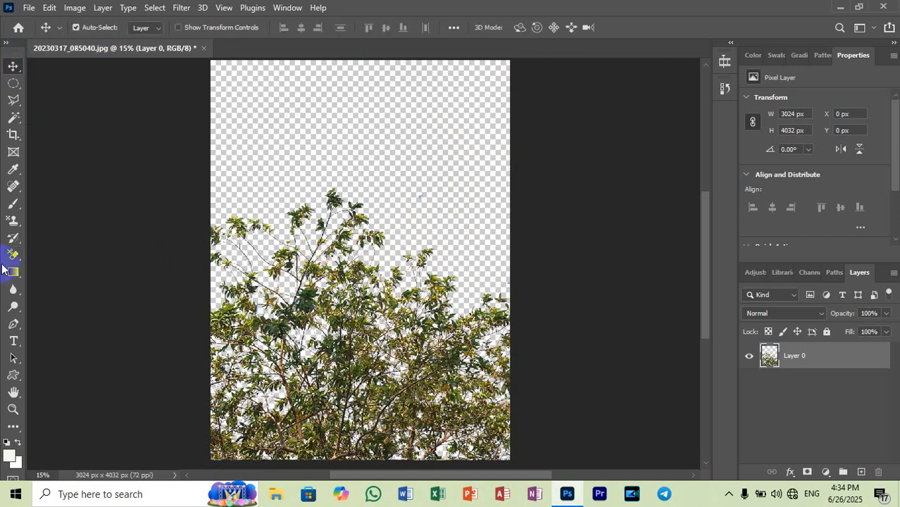
left_click_drag(7, 259, 68, 256)
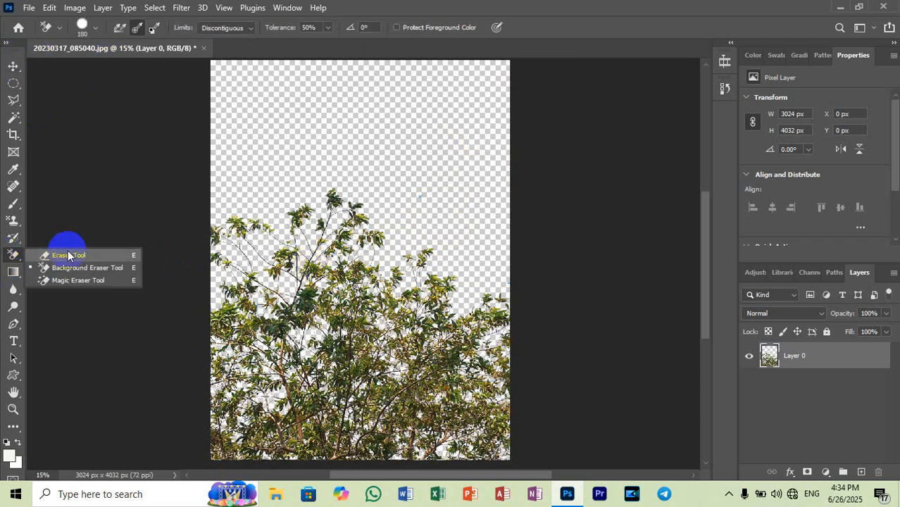
left_click(113, 271)
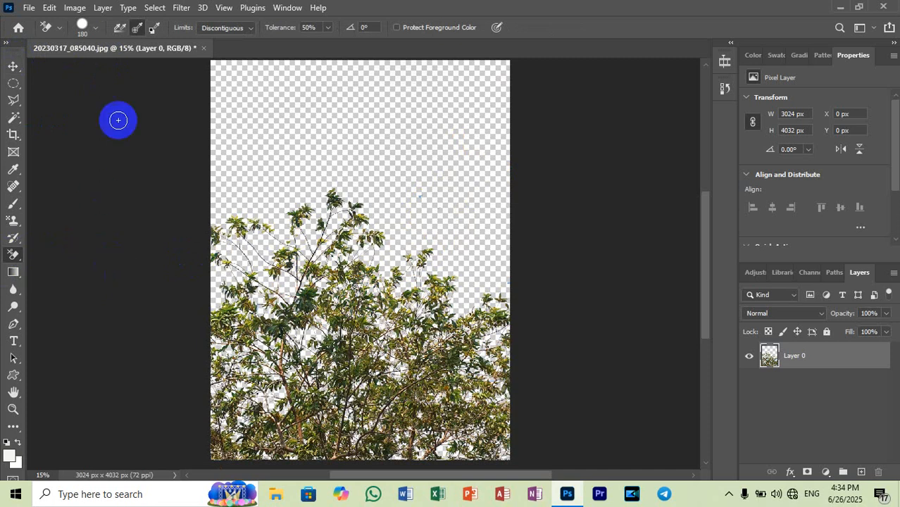
left_click(98, 29)
left_click(452, 6)
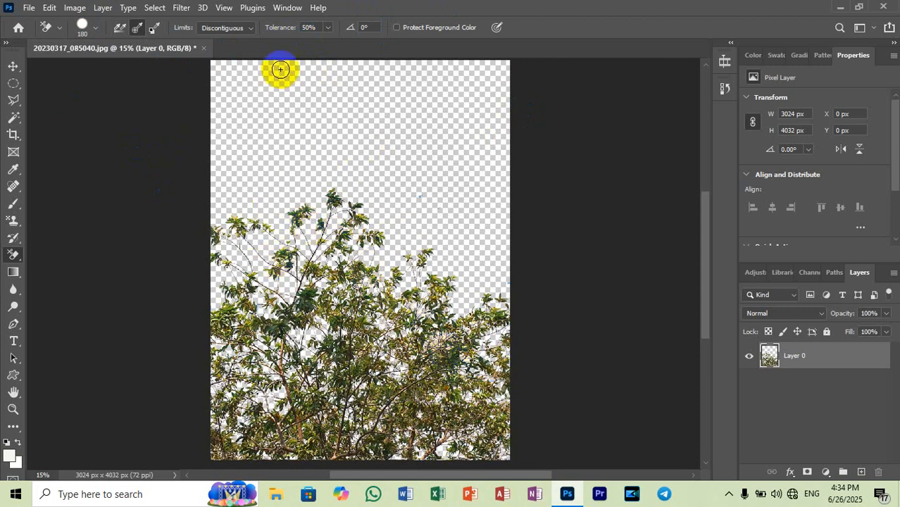
Switch to the Move tool and start setting up a new document
left_click(29, 8)
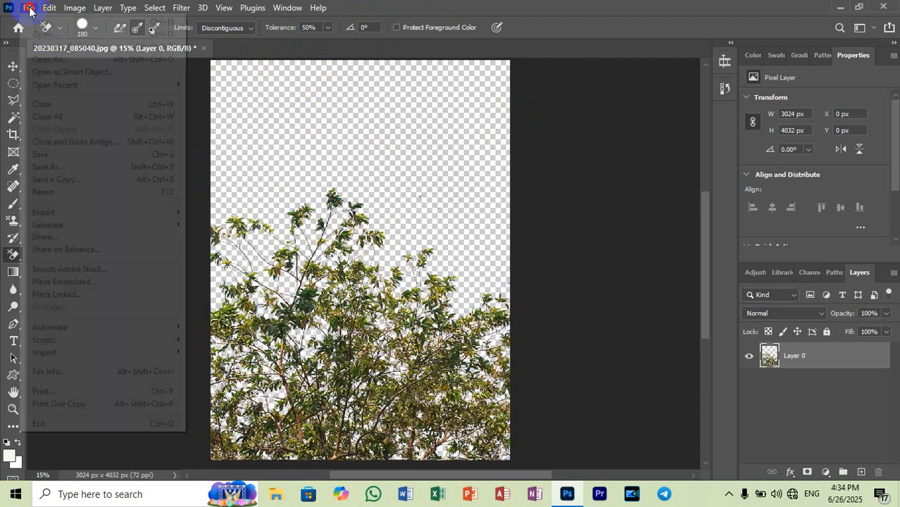
left_click(378, 7)
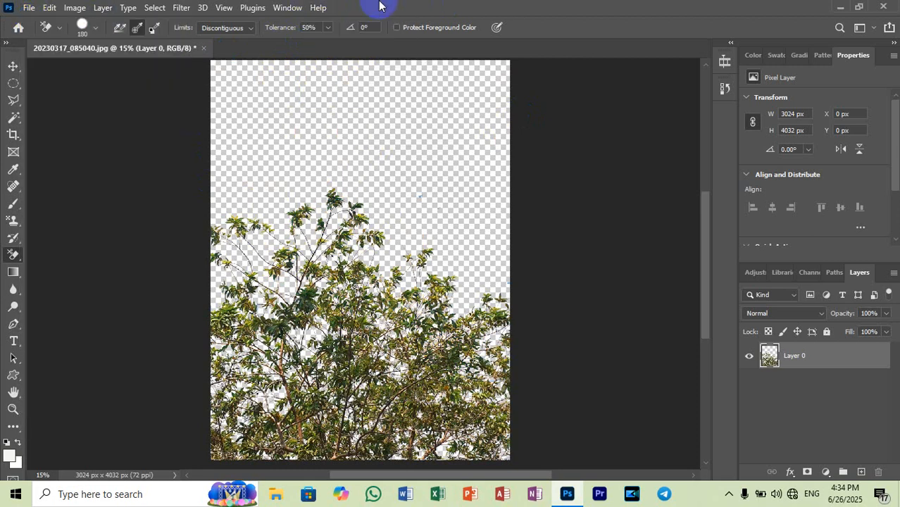
left_click(13, 68)
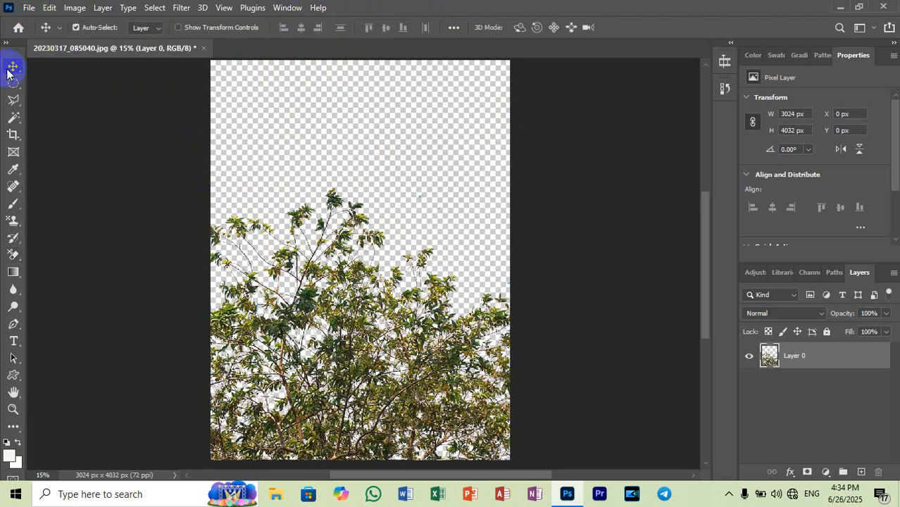
left_click(29, 7)
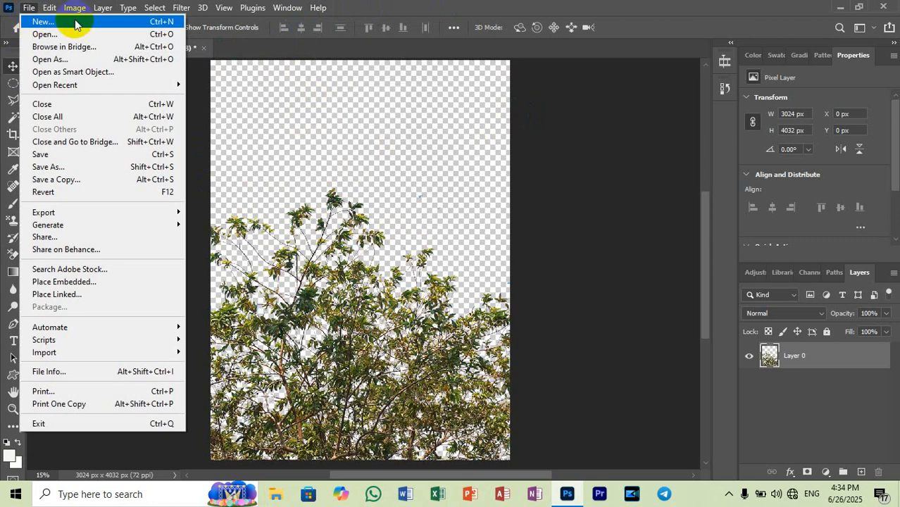
left_click(157, 23)
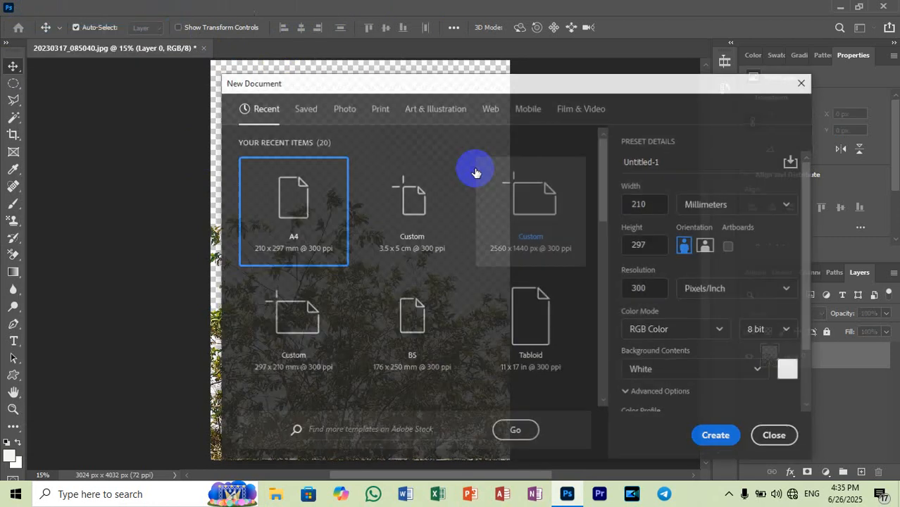
Set the background contents of the new clipboard-size document to pink e467e3
left_click(788, 367)
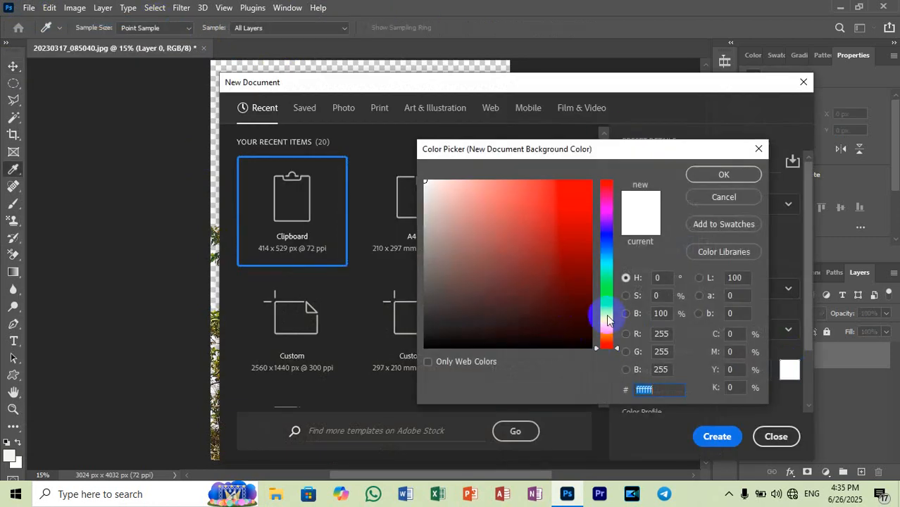
left_click_drag(603, 312, 603, 295)
left_click_drag(526, 207, 537, 243)
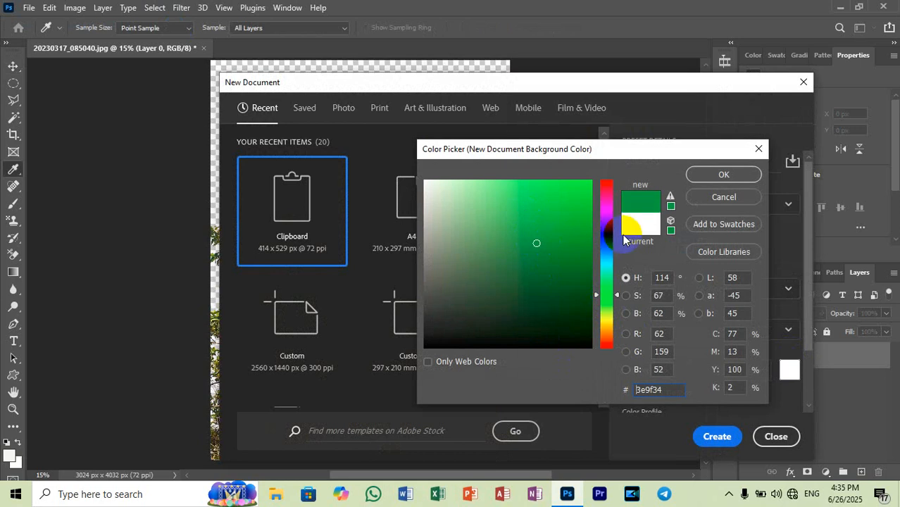
left_click(602, 209)
left_click_drag(544, 209, 515, 195)
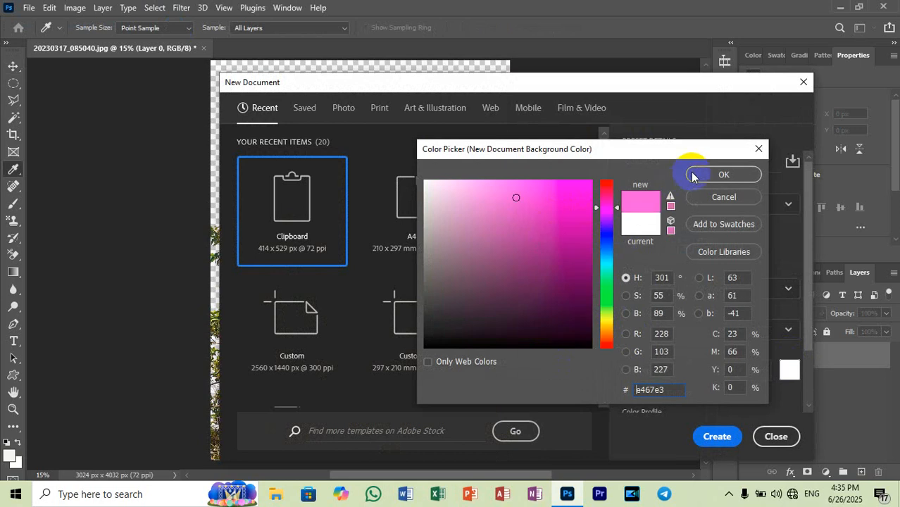
left_click(692, 175)
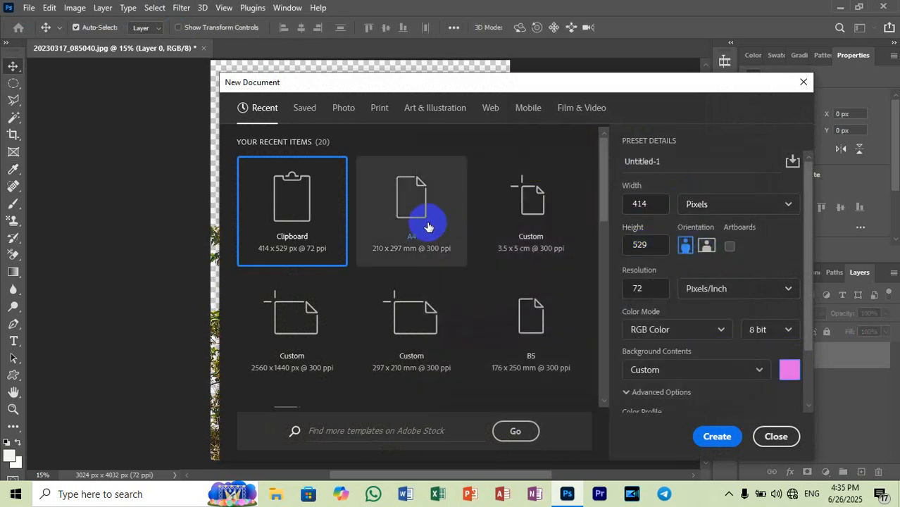
Create a landscape A4 document of 297 x 210 mm at 300 ppi with a pink dc40e6 background
left_click(412, 200)
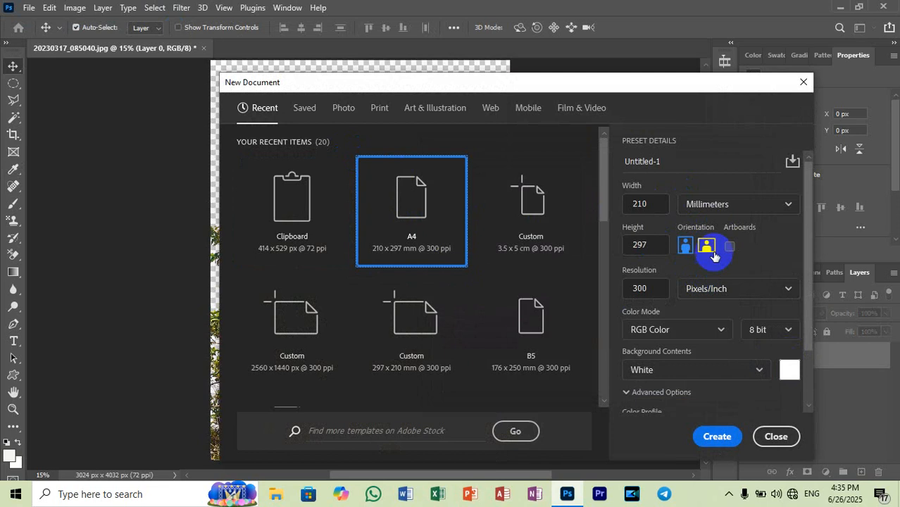
left_click(797, 371)
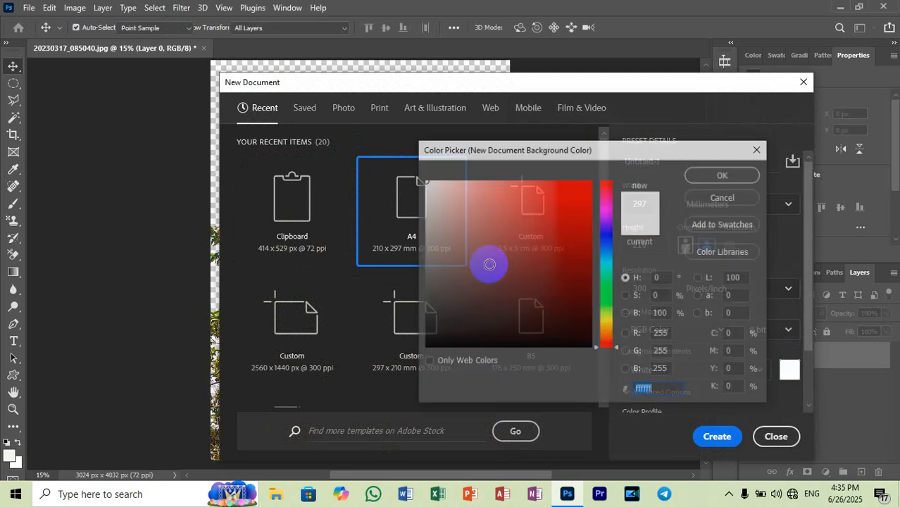
left_click(544, 197)
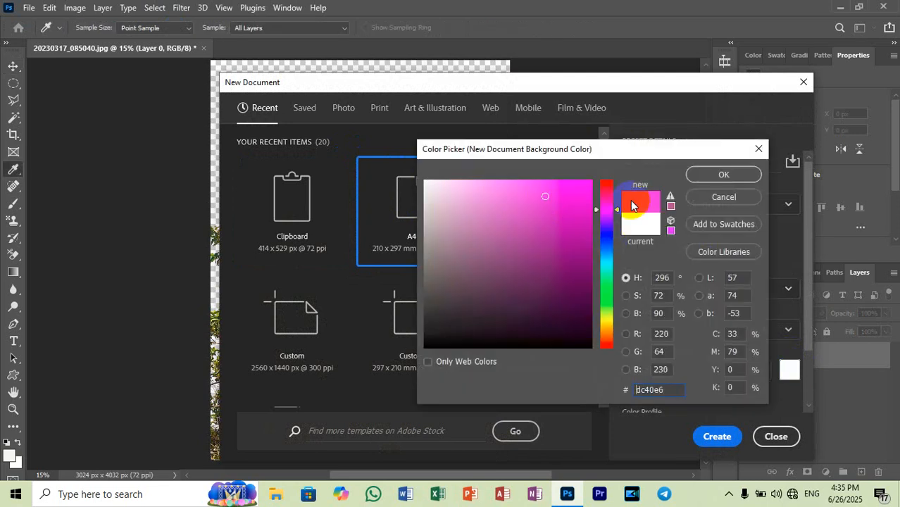
left_click(705, 176)
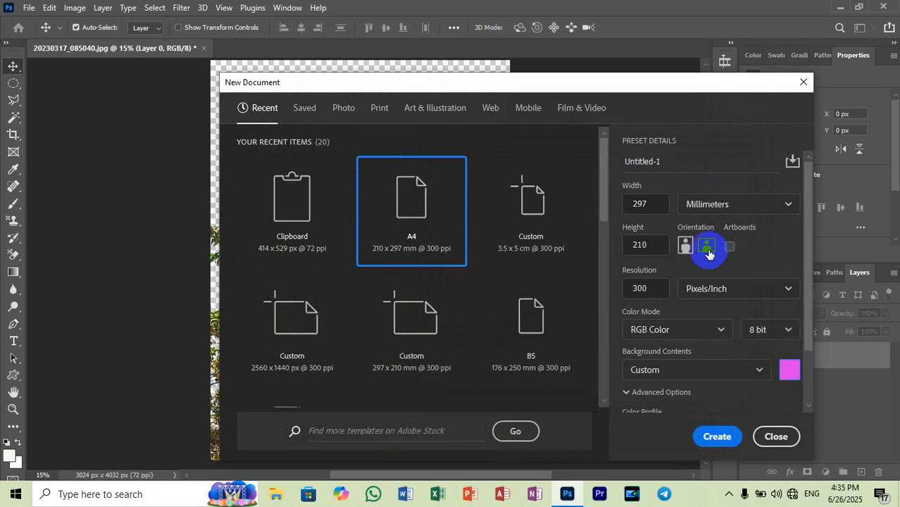
left_click(717, 437)
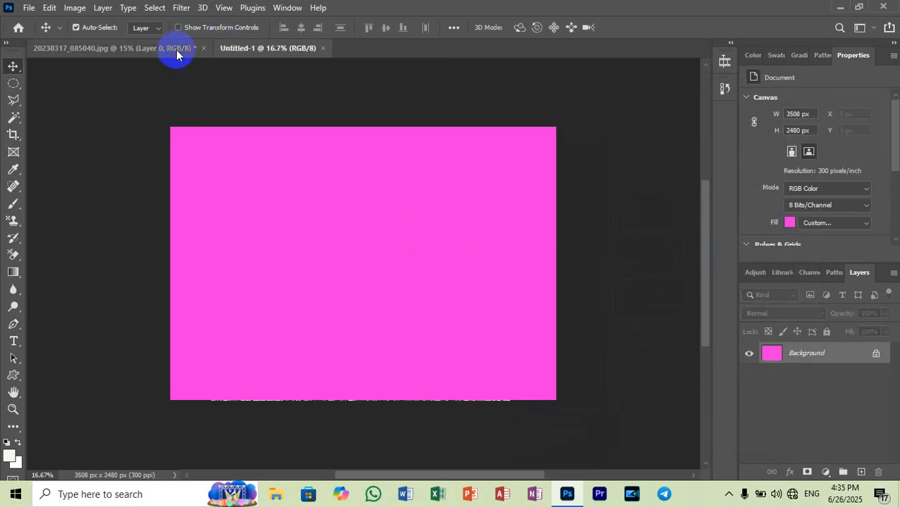
Copy the cut-out tree layer from the photo into the pink document and return to that document
left_click_drag(176, 54, 595, 90)
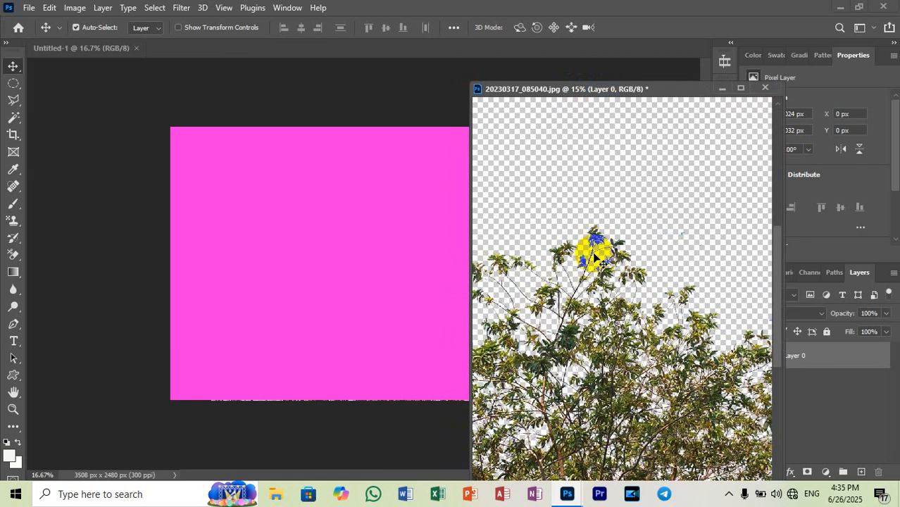
left_click_drag(594, 238, 305, 181)
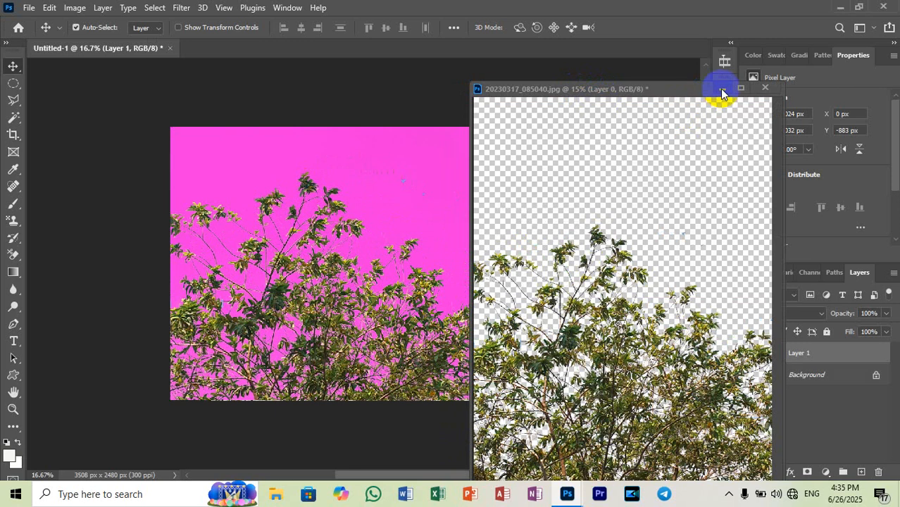
left_click_drag(720, 88, 543, 49)
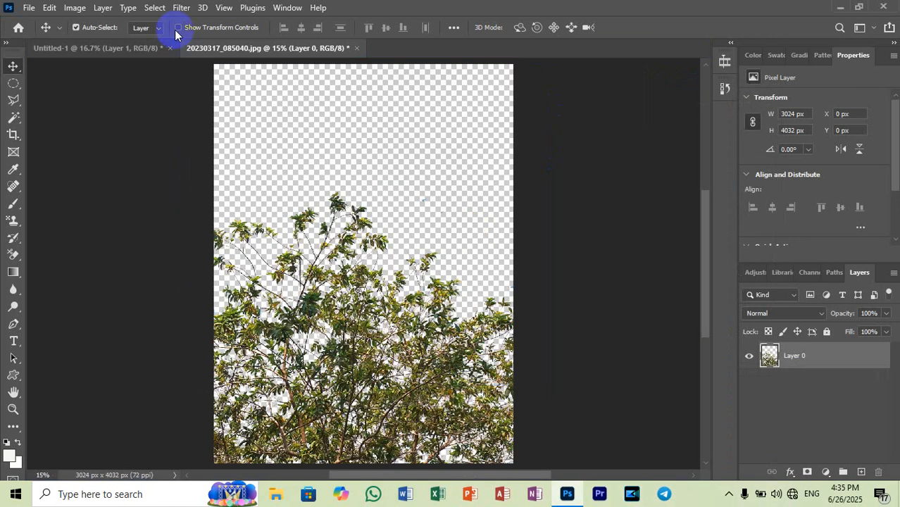
left_click(125, 49)
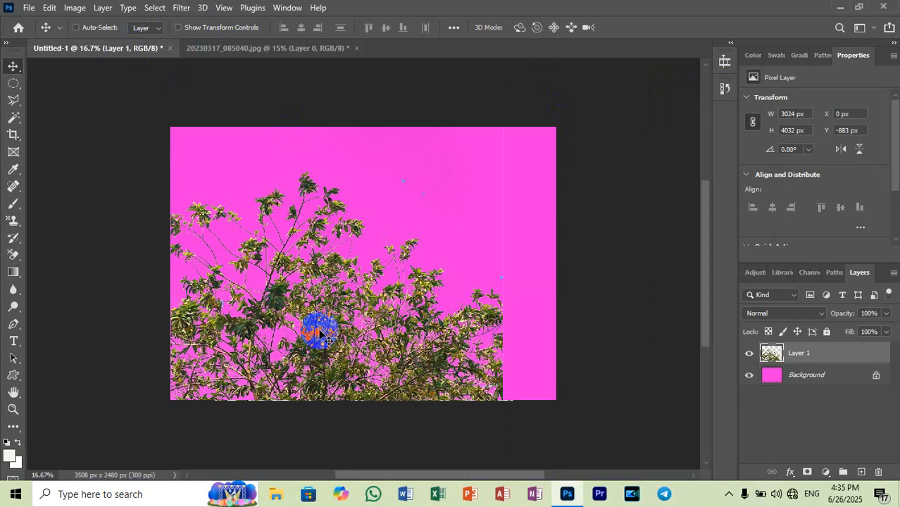
Erase leftover sky specks above and beside the tree on its layer with the 180 px Background Eraser
key("ctrl+t")
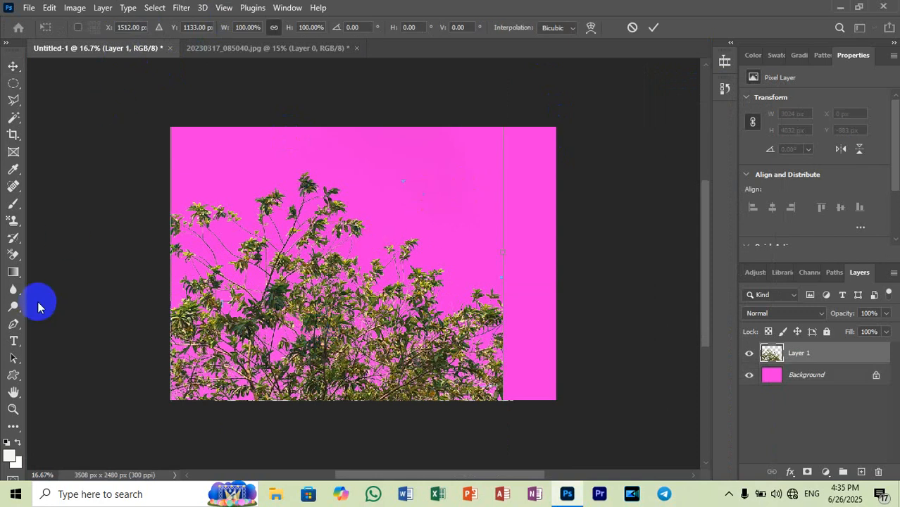
left_click_drag(14, 254, 57, 269)
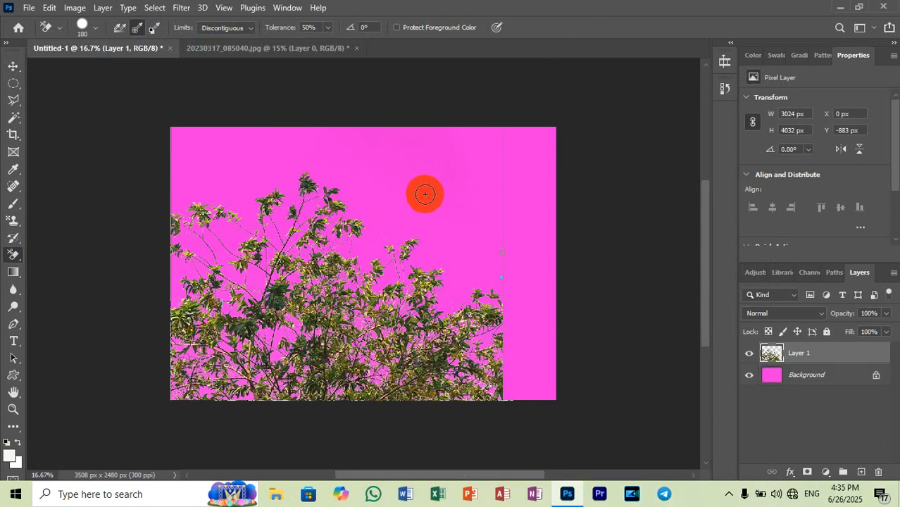
left_click(501, 279)
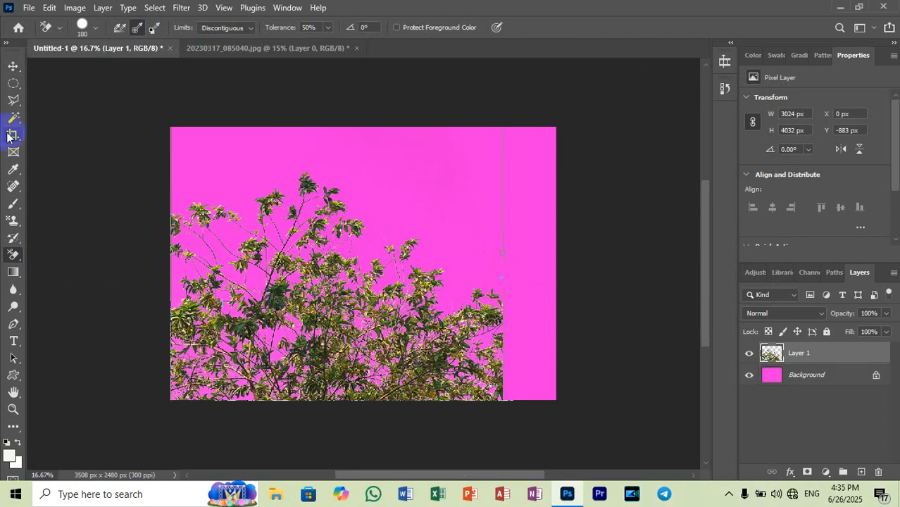
Show the rulers, scale the tree layer to 98% and position its centre at about X 1677 px, Y 755 px
left_click(13, 65)
left_click(444, 232)
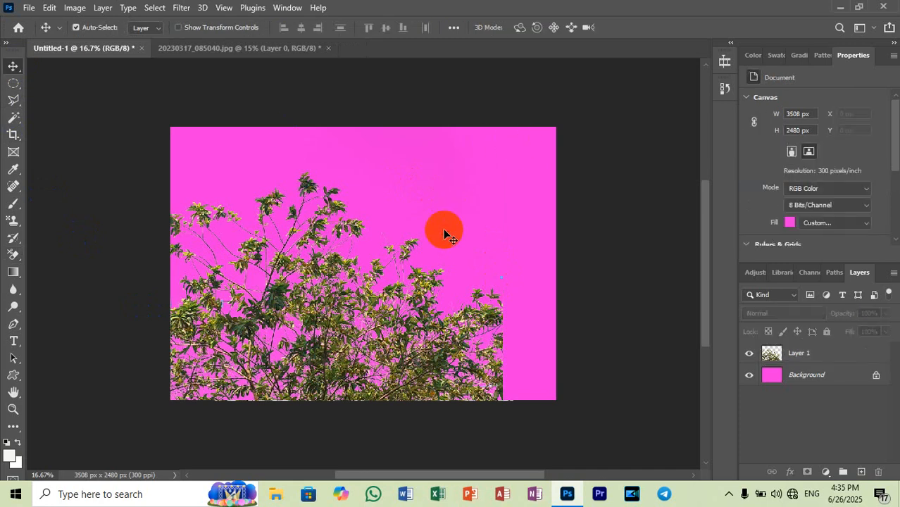
left_click(428, 307, "ctrl")
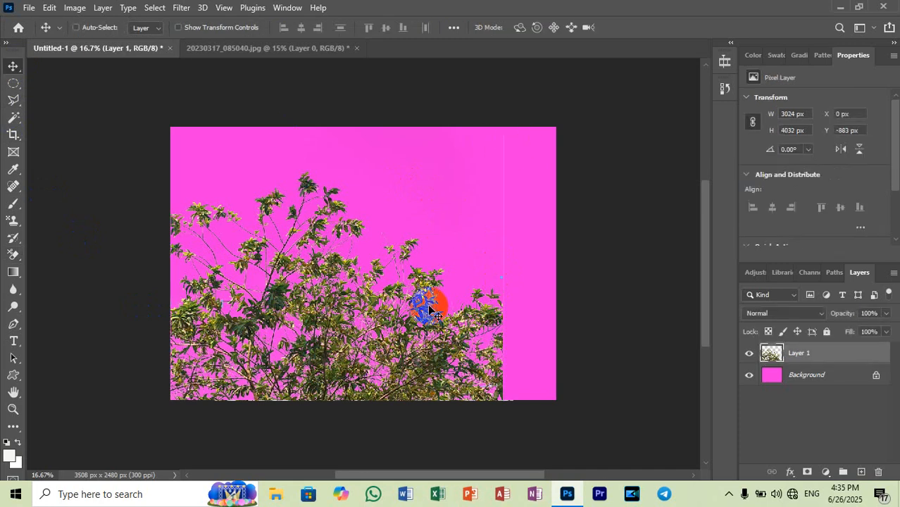
key("ctrl+r")
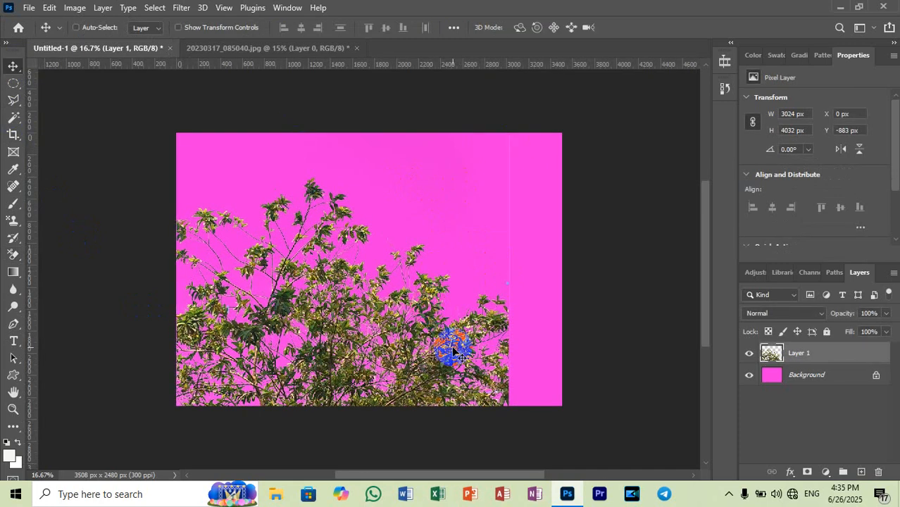
key("ctrl+t")
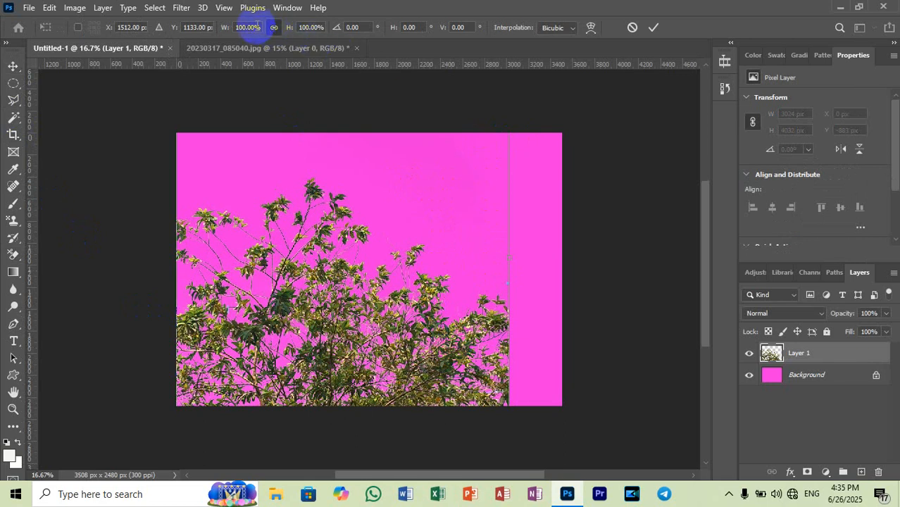
left_click_drag(219, 30, 244, 28)
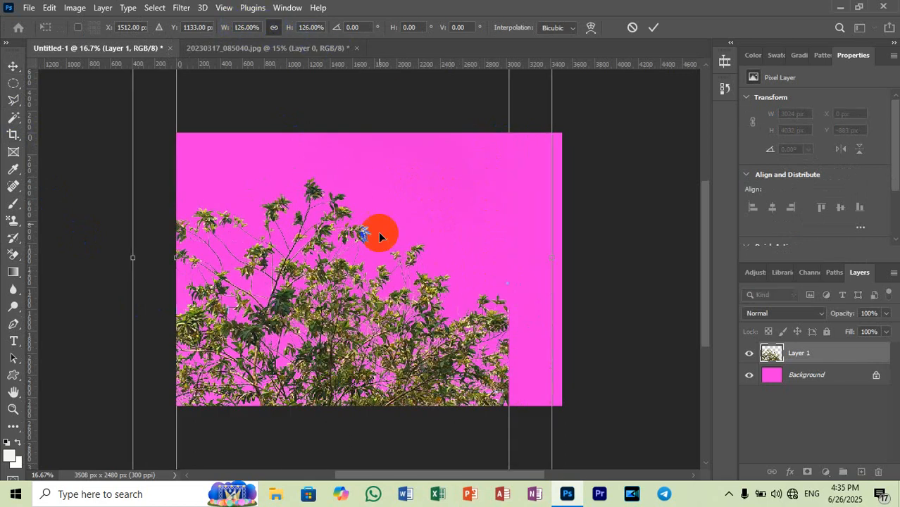
left_click_drag(343, 270, 384, 153)
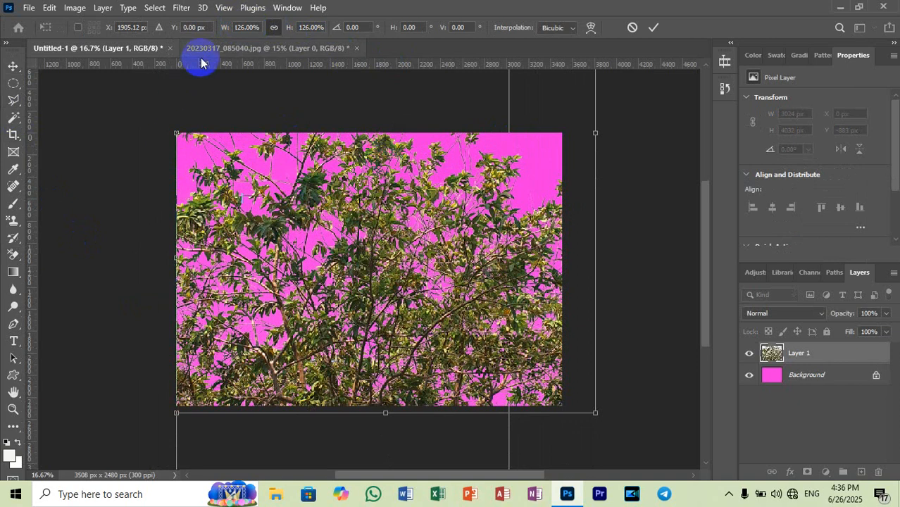
left_click_drag(229, 30, 211, 31)
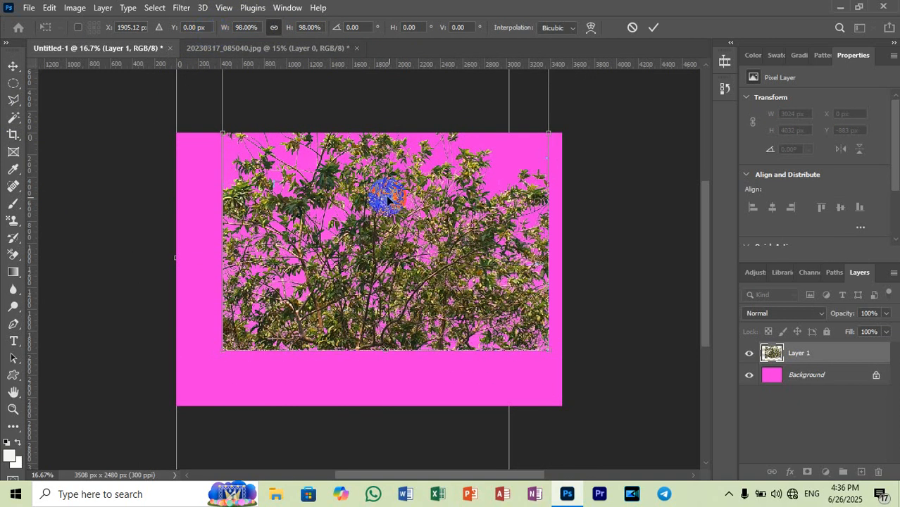
left_click_drag(386, 196, 364, 282)
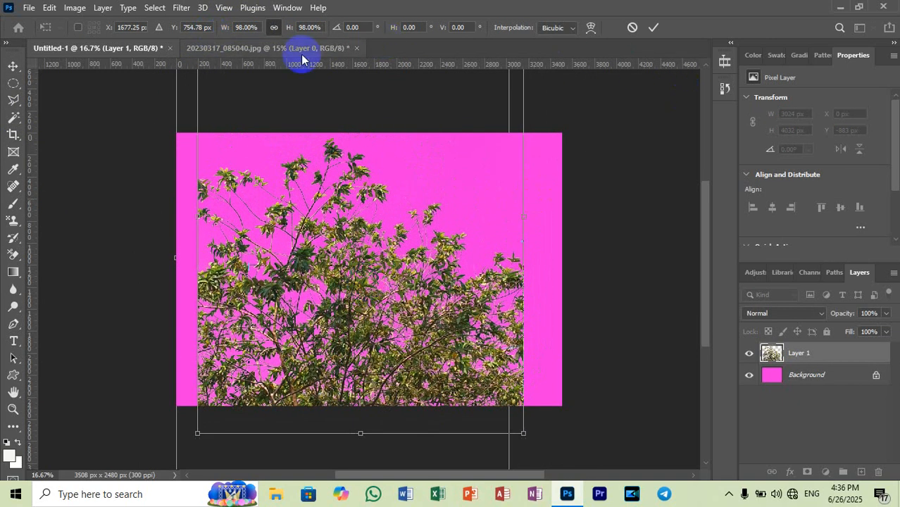
left_click(654, 30)
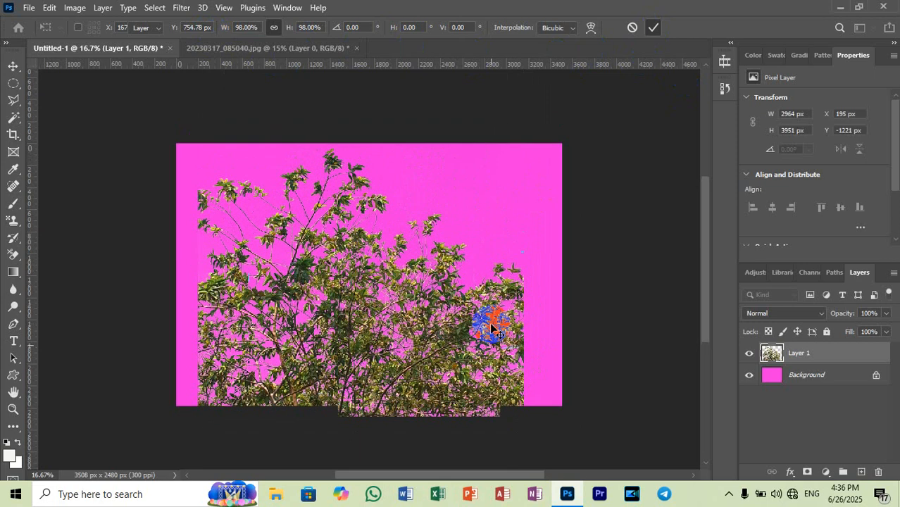
Compare the tree photo's original snapshot with its last Background Eraser state in the history
left_click(235, 52)
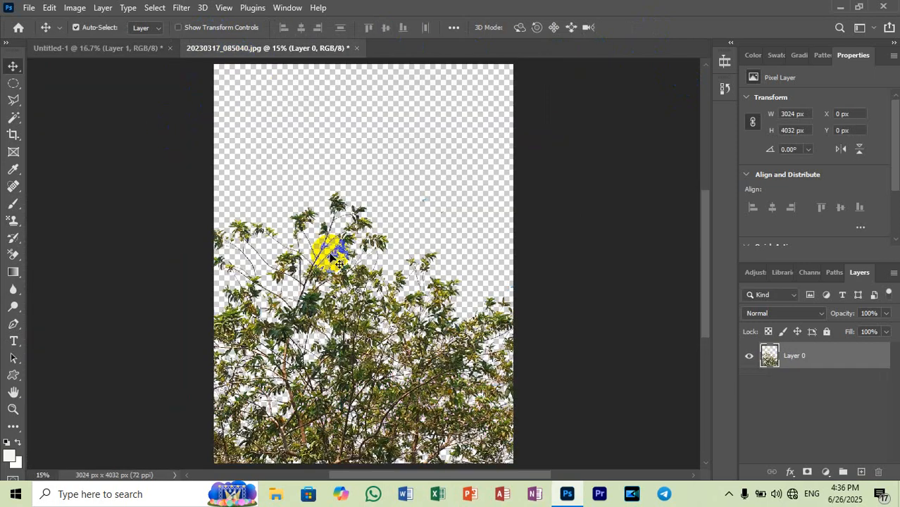
left_click(724, 88)
left_click(600, 117)
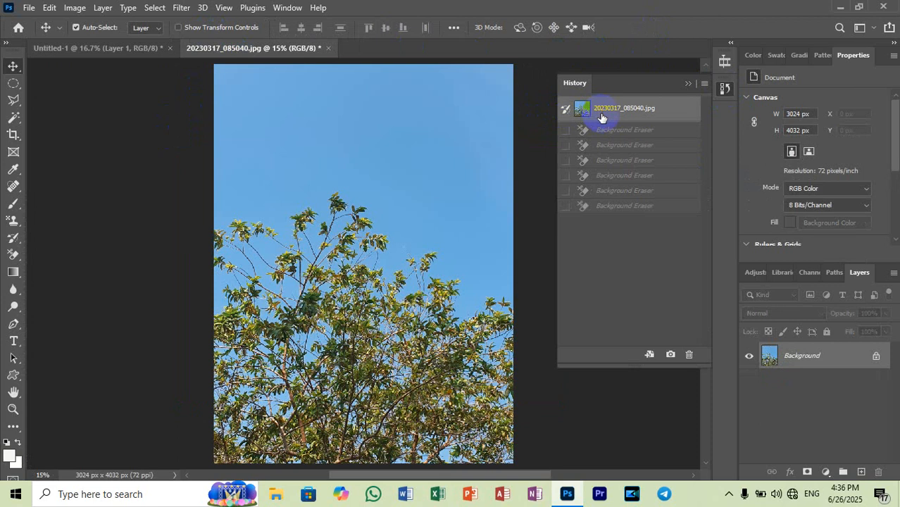
left_click(596, 207)
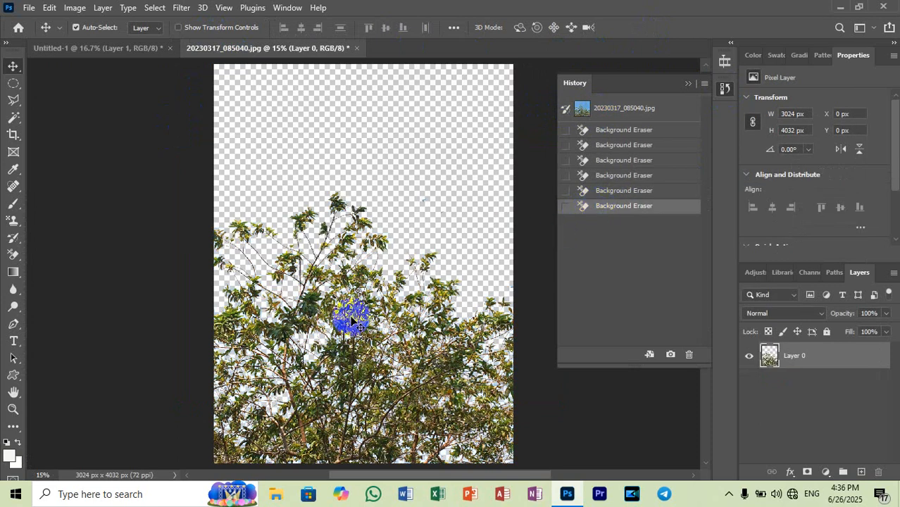